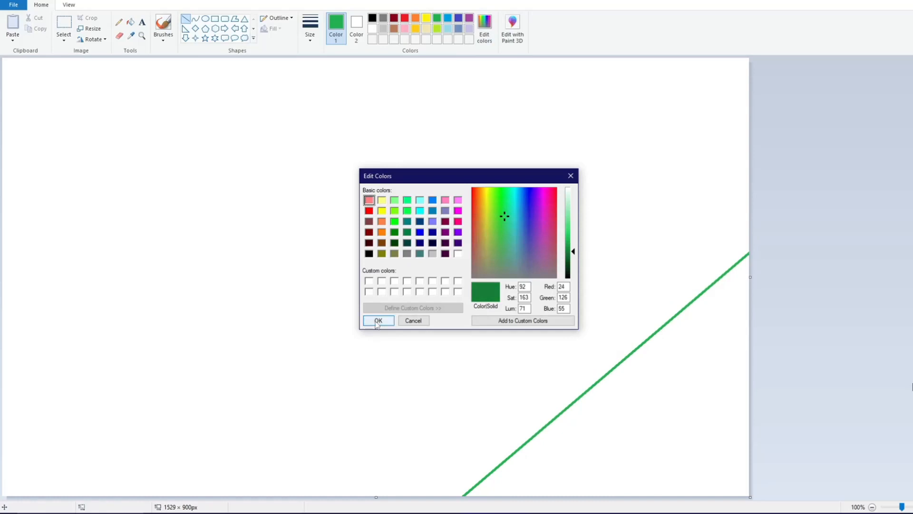
Set the drawing colour to green with RGB 24, 126, 55 and draw a diagonal line across the middle of the canvas
click(377, 322)
mouse_move(605, 61)
mouse_down()
mouse_move(196, 497)
mouse_move(163, 505)
mouse_up()
drag(605, 61, 639, 51)
drag(502, 185, 478, 184)
Define a darker green with RGB 19, 102, 44 and draw a diagonal line across the canvas's upper-left corner
click(485, 29)
click(567, 256)
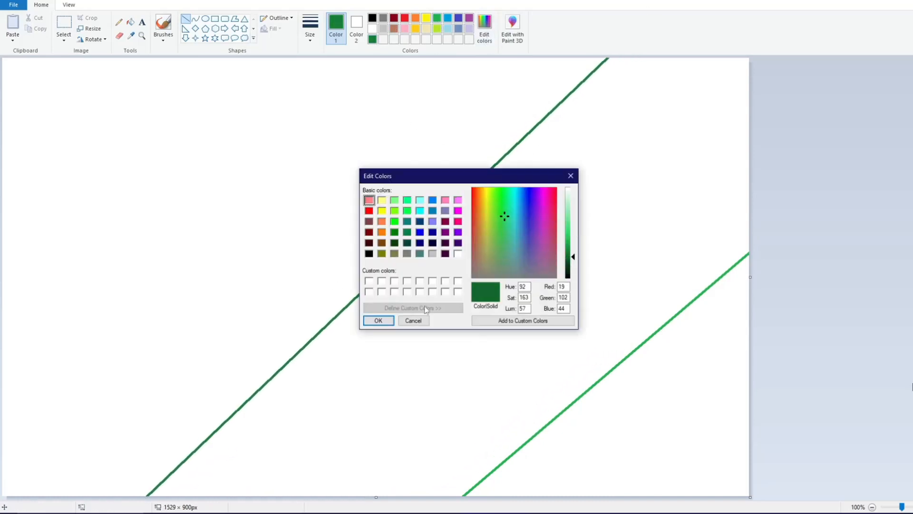
click(379, 320)
drag(269, 58, 1, 359)
mouse_move(269, 58)
mouse_down()
mouse_move(296, 62)
mouse_move(313, 50)
mouse_up()
Define a third custom green that is even darker
click(484, 28)
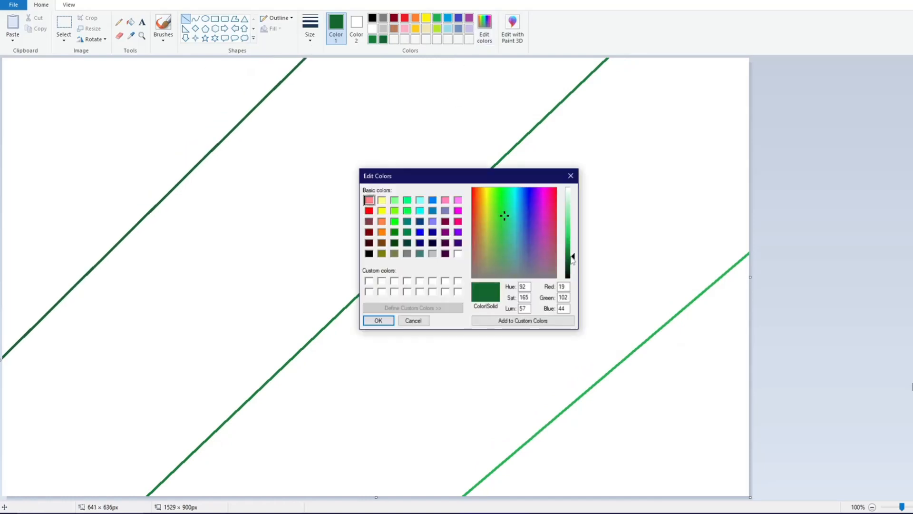
click(569, 266)
click(379, 320)
Fill the four diagonal bands with solid greens, going from the bright green at the lower right to the darkest at the upper left
click(131, 22)
click(436, 18)
click(633, 405)
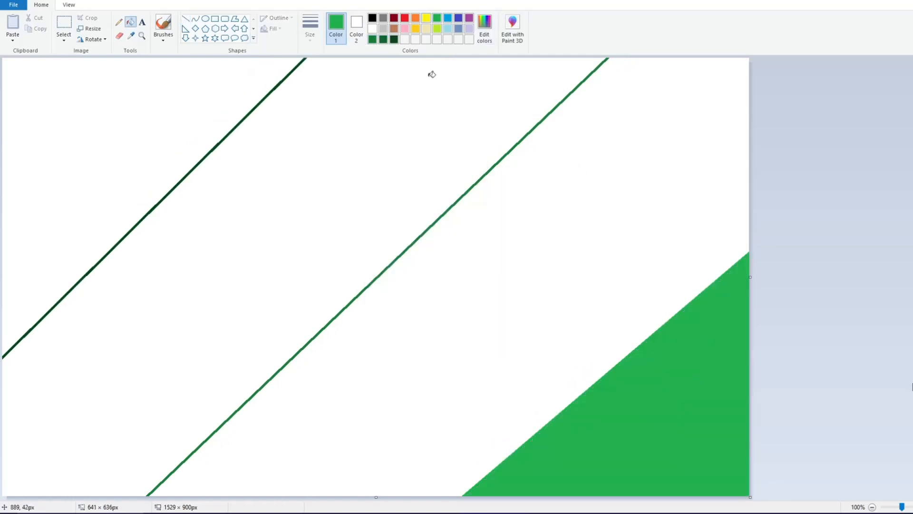
click(374, 39)
click(533, 214)
click(382, 39)
click(362, 157)
click(393, 39)
click(220, 91)
Resize the image to 1 pixel wide without keeping the aspect ratio, and stretch it back to 1259 pixels wide for a vertical gradient
click(89, 29)
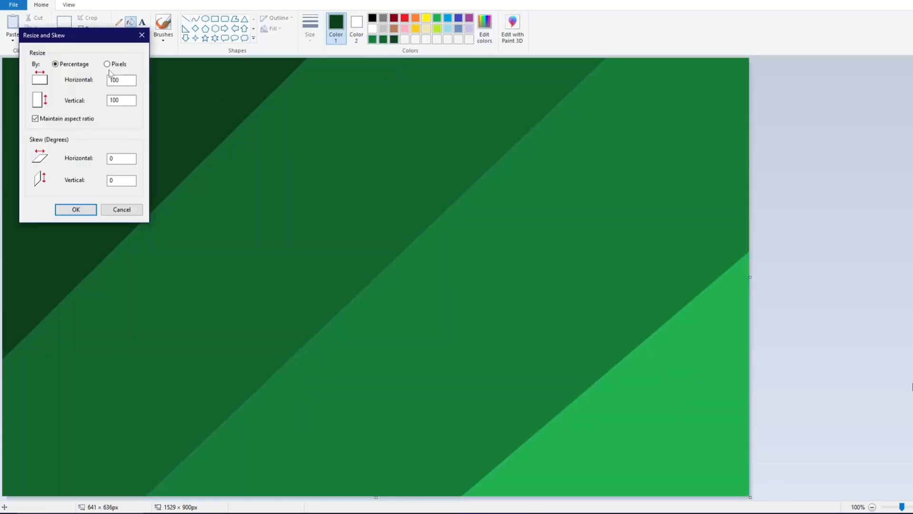
click(107, 64)
click(35, 118)
key(BackSpace)
key(Return)
key(ctrl+w)
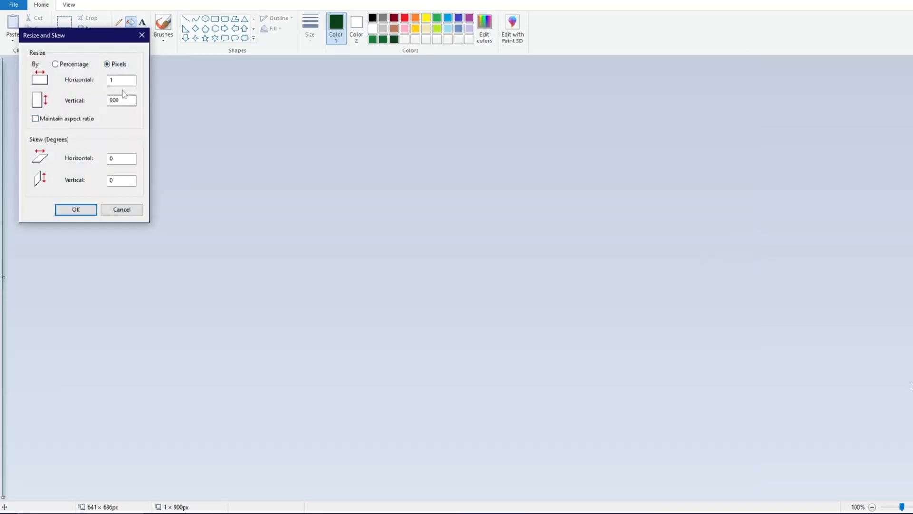
key(Return)
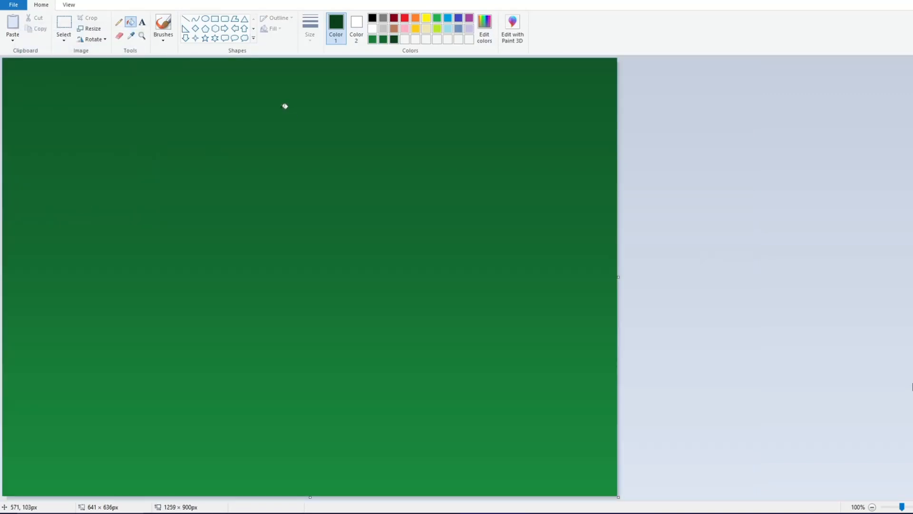
Paint a solid black tree trunk with a flared base in the right half of the canvas, rising from the bottom edge to mid-height
click(164, 37)
click(163, 56)
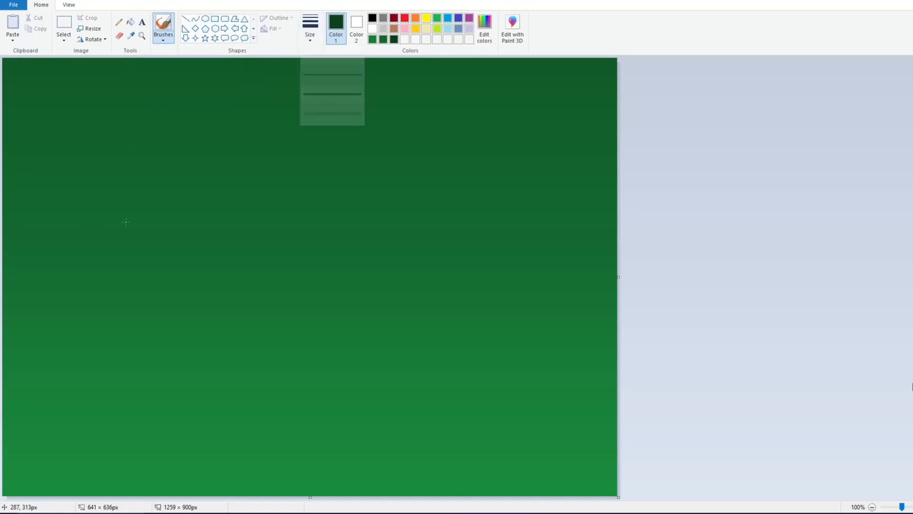
click(372, 18)
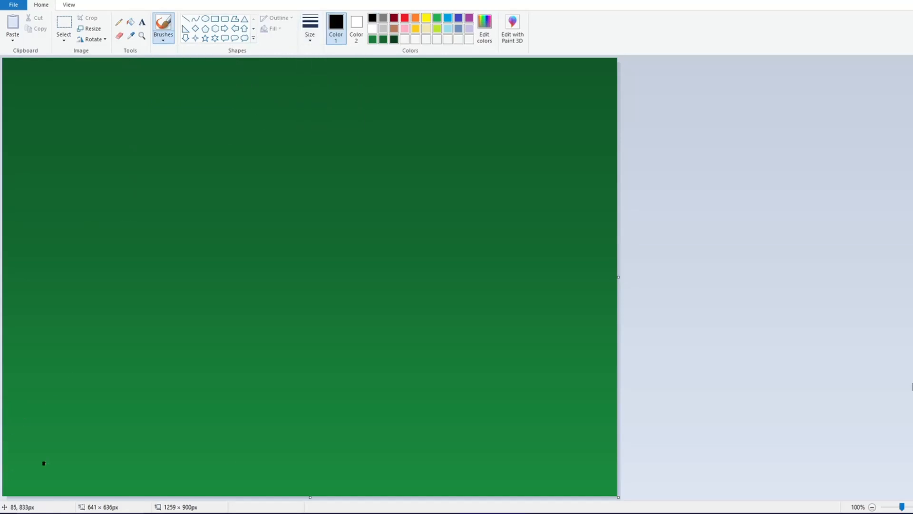
mouse_move(451, 273)
mouse_down()
mouse_move(447, 490)
mouse_move(448, 367)
mouse_move(453, 464)
mouse_move(449, 503)
mouse_up()
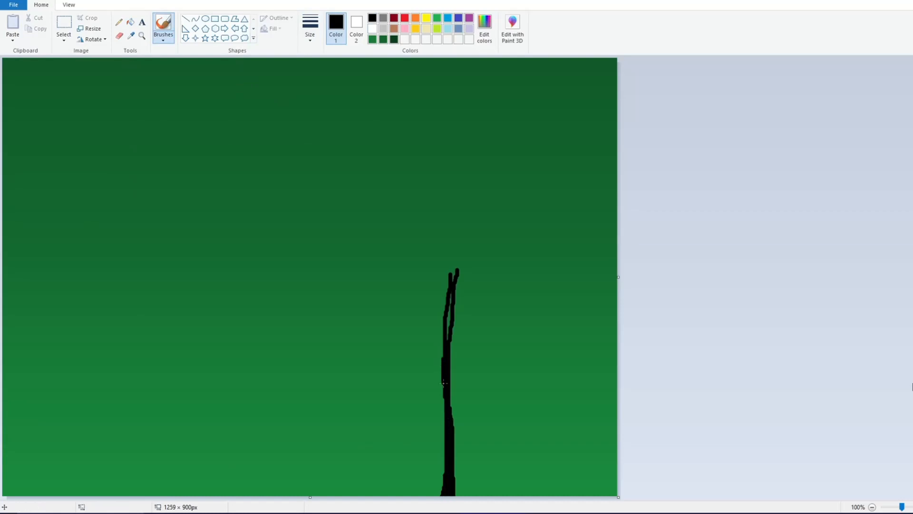
mouse_move(443, 382)
mouse_down()
mouse_move(440, 454)
mouse_move(417, 496)
mouse_up()
mouse_move(451, 357)
mouse_down()
mouse_move(450, 431)
mouse_move(484, 507)
mouse_move(456, 464)
mouse_move(460, 495)
mouse_move(438, 472)
mouse_move(419, 498)
mouse_move(441, 451)
mouse_move(437, 477)
mouse_move(449, 462)
mouse_move(451, 447)
mouse_move(443, 476)
mouse_move(449, 332)
mouse_move(452, 434)
mouse_up()
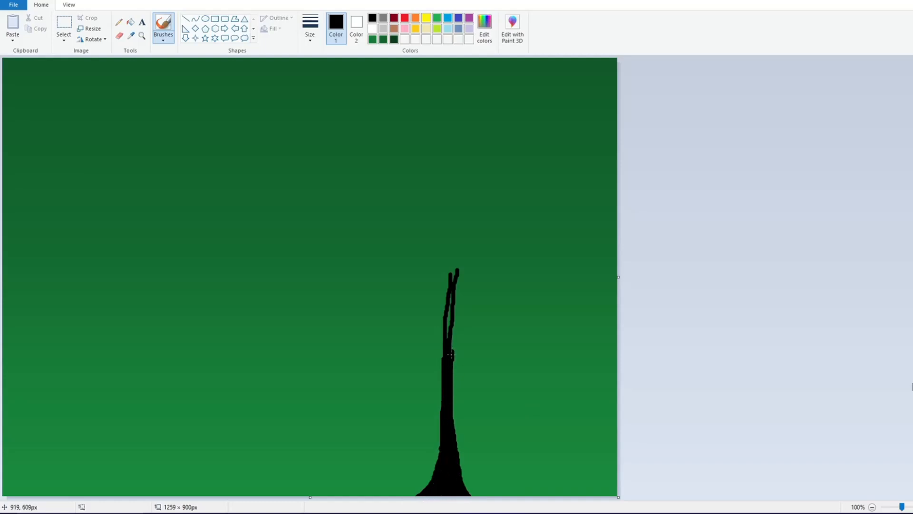
mouse_move(450, 355)
mouse_down()
mouse_move(451, 416)
mouse_move(449, 318)
mouse_up()
drag(441, 356, 447, 363)
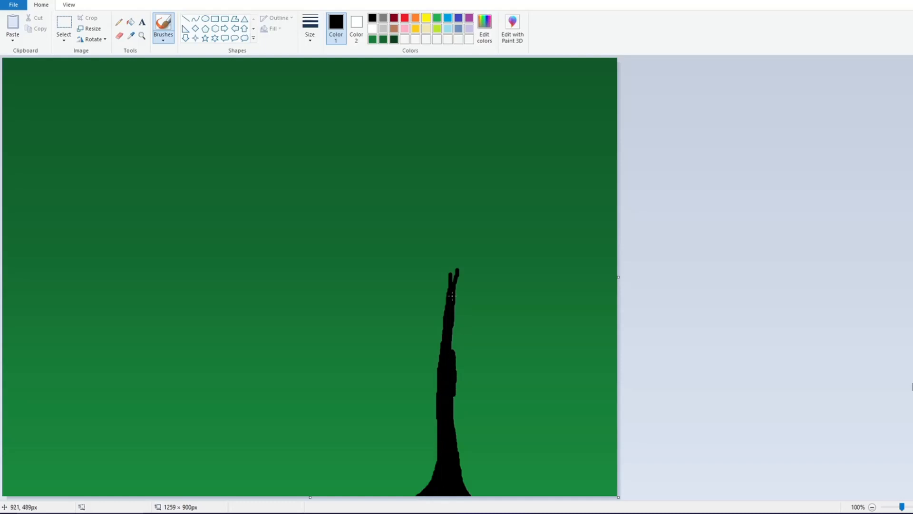
Paint two black branches forking outward to the left and right from the top of the trunk
mouse_move(459, 287)
mouse_down()
mouse_move(506, 210)
mouse_move(473, 249)
mouse_move(479, 237)
mouse_move(456, 284)
mouse_up()
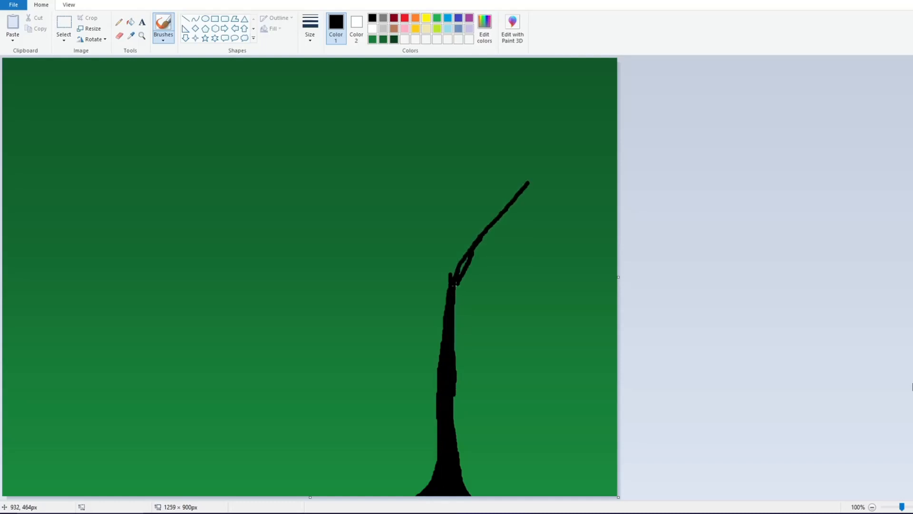
mouse_move(328, 166)
mouse_down()
mouse_move(449, 284)
mouse_move(340, 181)
mouse_up()
key(ctrl+z)
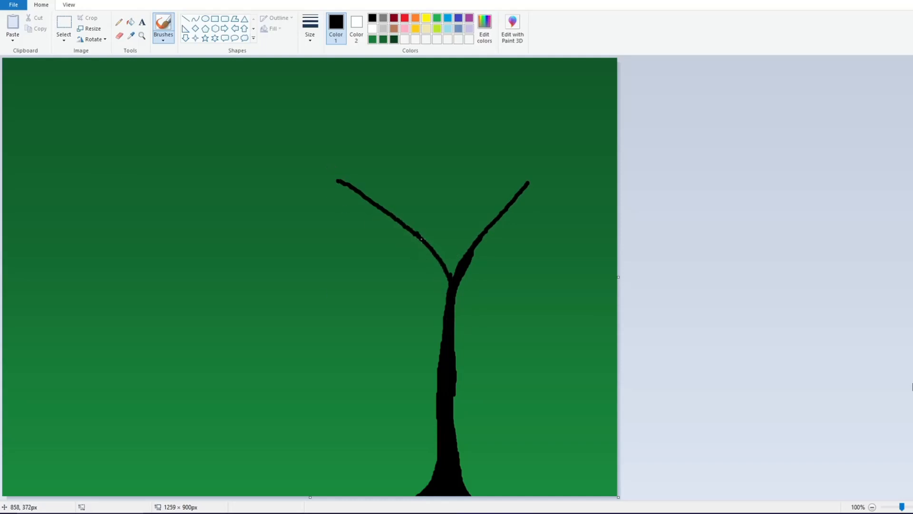
Thicken the left branch and trunk, and paint a wavy ground line along the canvas's bottom edge
mouse_move(421, 239)
mouse_down()
mouse_move(442, 268)
mouse_move(433, 425)
mouse_move(437, 357)
mouse_move(417, 473)
mouse_move(3, 486)
mouse_up()
mouse_move(460, 468)
mouse_down()
mouse_move(538, 488)
mouse_move(447, 474)
mouse_move(438, 413)
mouse_move(406, 502)
mouse_move(431, 465)
mouse_move(404, 477)
mouse_move(442, 443)
mouse_move(433, 475)
mouse_move(391, 492)
mouse_move(358, 491)
mouse_move(444, 476)
mouse_move(351, 483)
mouse_move(389, 494)
mouse_move(373, 485)
mouse_up()
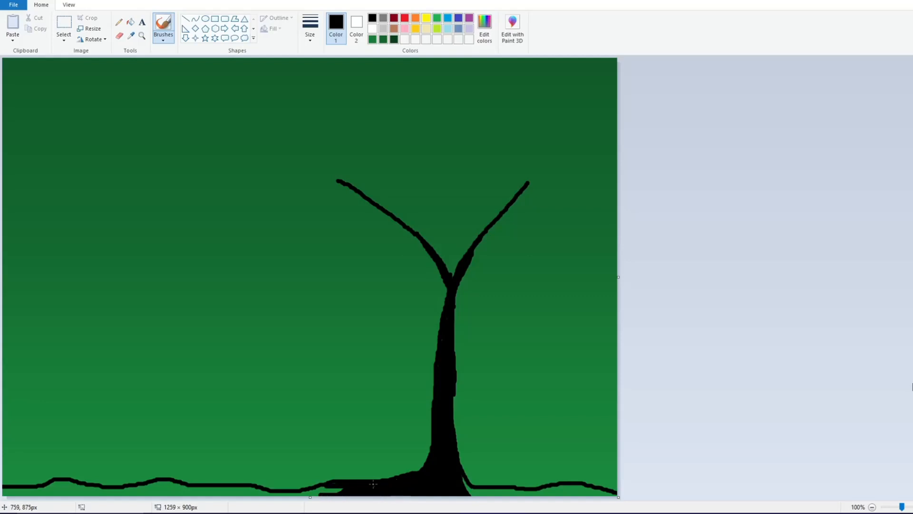
mouse_move(423, 253)
mouse_down()
mouse_move(438, 275)
mouse_move(441, 340)
mouse_up()
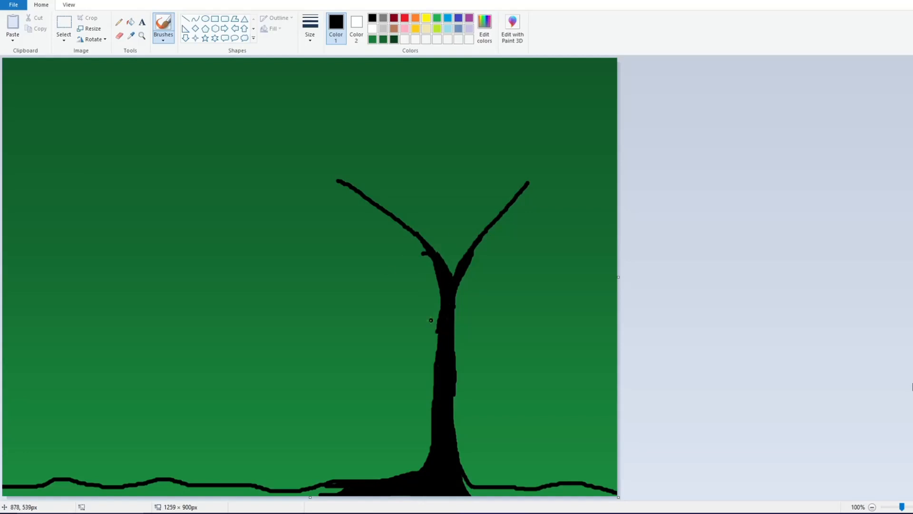
Using a thinner brush, extend the two upper branches and add two lower side branches and a tall central branch
click(310, 29)
click(310, 95)
drag(302, 166, 318, 166)
drag(343, 269, 438, 335)
mouse_move(518, 263)
mouse_down()
mouse_move(454, 333)
mouse_move(482, 291)
mouse_up()
drag(442, 323, 385, 308)
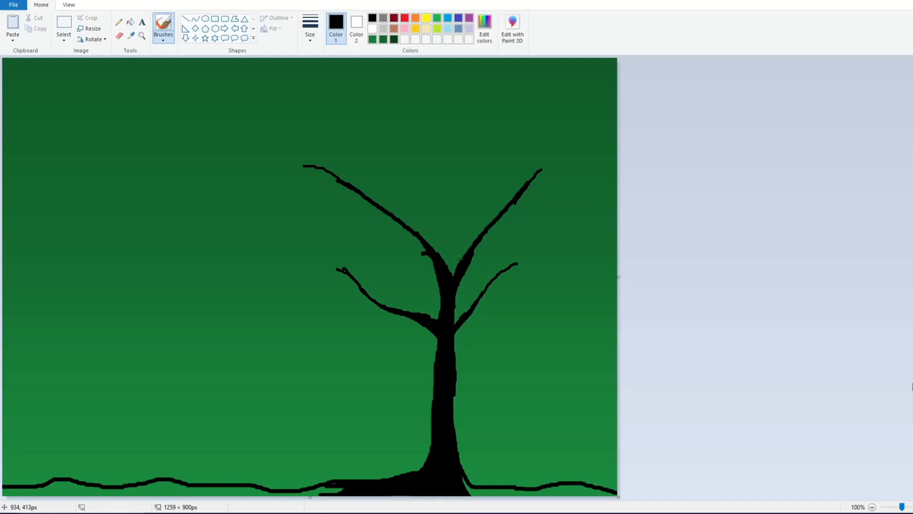
mouse_move(451, 276)
mouse_down()
mouse_move(446, 221)
mouse_move(475, 164)
mouse_up()
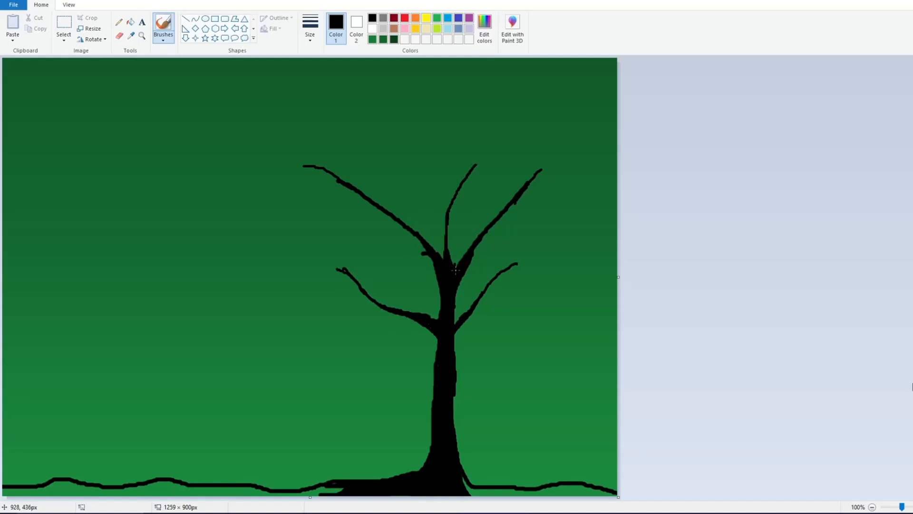
drag(476, 165, 507, 136)
Fill the ground strip below the wavy line with solid black on both sides of the trunk, using the thickest brush
click(310, 30)
click(321, 114)
mouse_move(339, 487)
mouse_down()
mouse_move(200, 495)
mouse_move(147, 489)
mouse_move(168, 493)
mouse_move(150, 484)
mouse_move(158, 485)
mouse_move(121, 489)
mouse_move(133, 495)
mouse_move(1, 491)
mouse_move(82, 483)
mouse_move(218, 491)
mouse_up()
drag(116, 491, 2, 492)
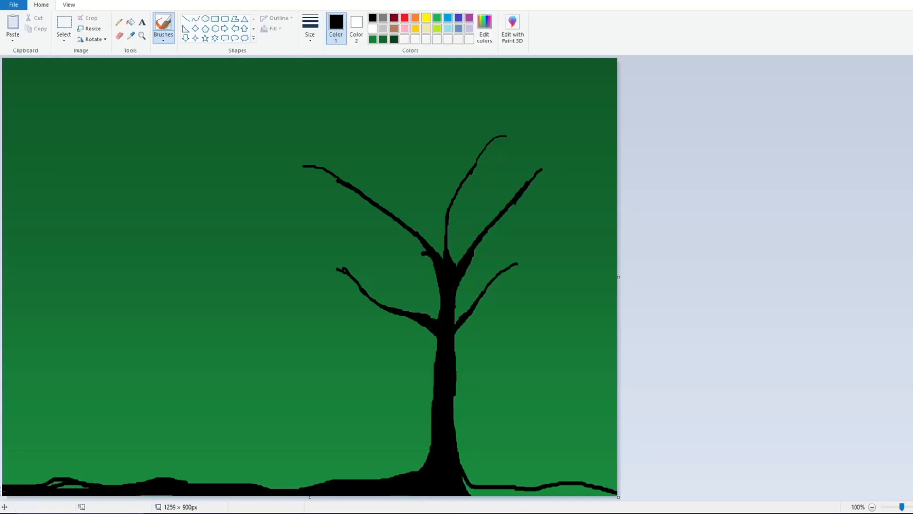
drag(62, 491, 67, 483)
drag(462, 479, 605, 489)
mouse_move(618, 497)
mouse_down()
mouse_move(495, 491)
mouse_move(464, 479)
mouse_move(567, 495)
mouse_move(458, 491)
mouse_up()
key(ctrl+z)
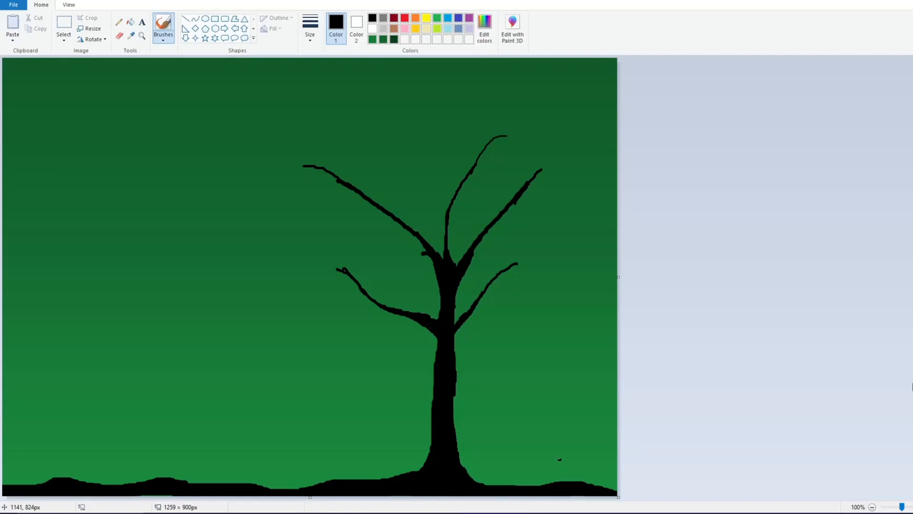
Add another upper branch left of centre and thicken the joints where the branches meet the trunk
drag(472, 311, 447, 359)
click(310, 29)
click(322, 86)
mouse_move(388, 147)
mouse_down()
mouse_move(421, 200)
mouse_move(439, 314)
mouse_up()
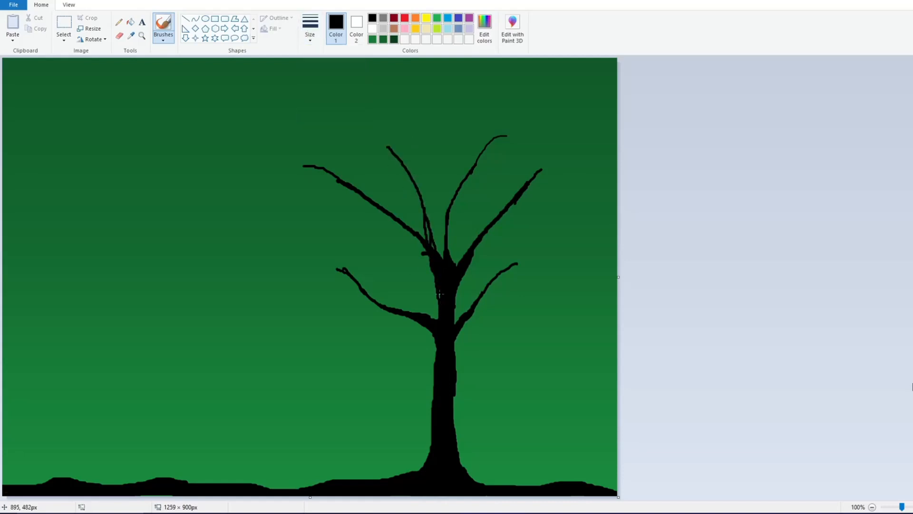
key(ctrl+z)
mouse_move(419, 243)
mouse_down()
mouse_move(431, 265)
mouse_move(438, 324)
mouse_up()
drag(400, 224, 444, 289)
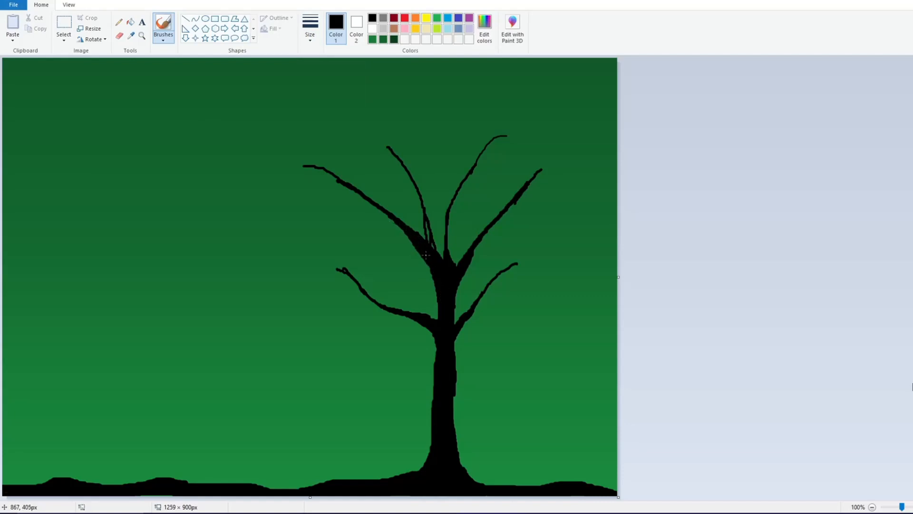
drag(441, 262, 425, 215)
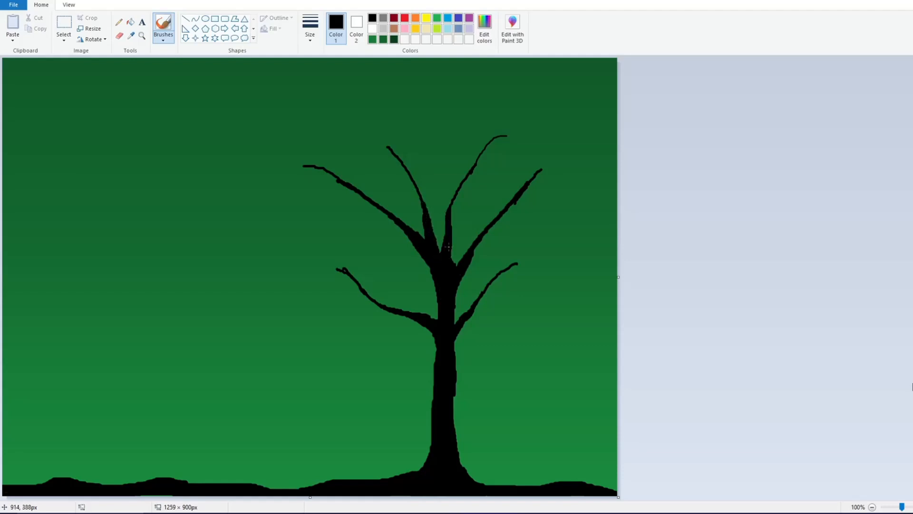
Spray black foliage over the tip of the upper-left branch with the Airbrush at the largest size
click(163, 39)
click(221, 55)
click(310, 35)
click(330, 110)
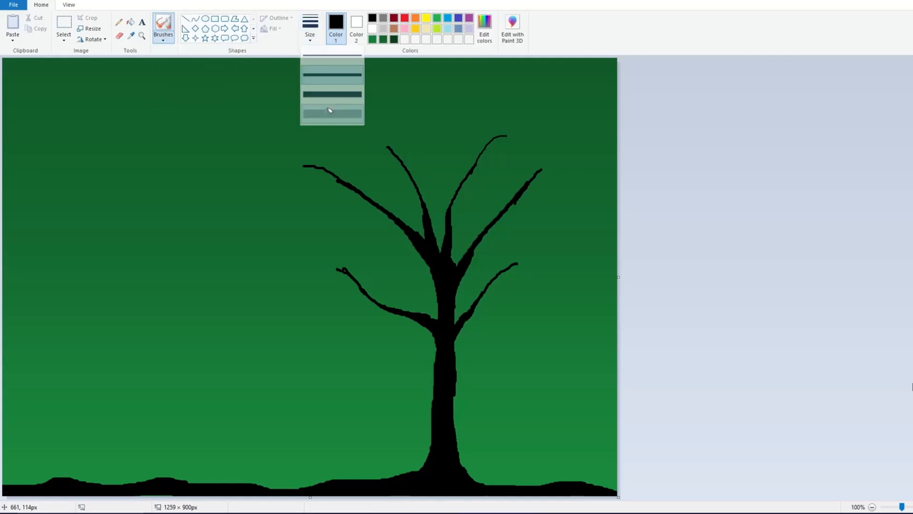
mouse_move(301, 167)
mouse_down()
mouse_move(320, 159)
mouse_move(313, 169)
mouse_move(305, 142)
mouse_move(300, 161)
mouse_move(325, 174)
mouse_move(330, 152)
mouse_move(324, 187)
mouse_up()
Paint a side twig off the upper-left branch with a regular brush of smaller size
click(163, 39)
click(162, 55)
click(309, 34)
click(326, 96)
mouse_move(372, 204)
mouse_down()
mouse_move(317, 191)
mouse_move(333, 166)
mouse_move(324, 195)
mouse_move(320, 162)
mouse_up()
Add a short upright twig to the second upper branch from the left and airbrush foliage over its tips
click(163, 38)
click(221, 55)
mouse_move(366, 157)
mouse_down()
mouse_move(377, 147)
mouse_move(385, 157)
mouse_move(407, 151)
mouse_move(379, 139)
mouse_move(408, 157)
mouse_move(402, 149)
mouse_move(398, 161)
mouse_move(415, 147)
mouse_move(415, 183)
mouse_up()
click(163, 38)
click(163, 55)
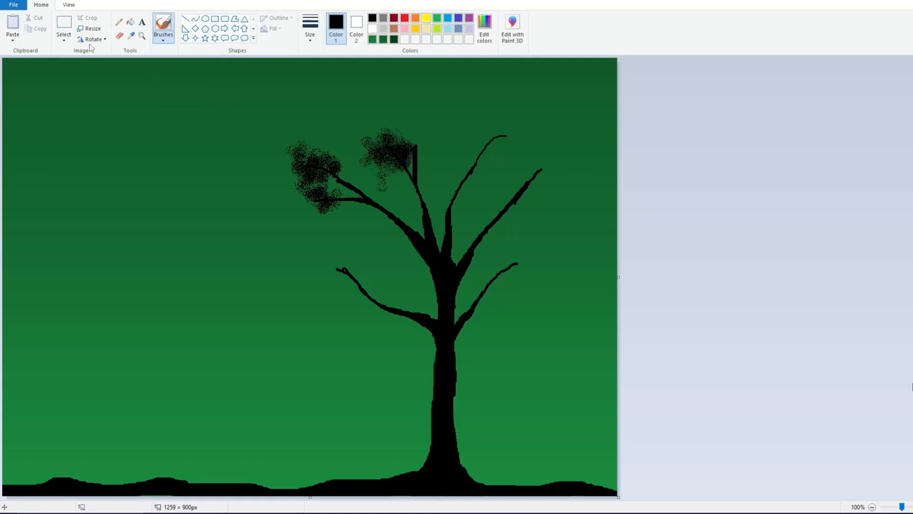
click(163, 38)
click(221, 55)
mouse_move(414, 152)
mouse_down()
mouse_move(414, 129)
mouse_move(423, 142)
mouse_move(404, 149)
mouse_up()
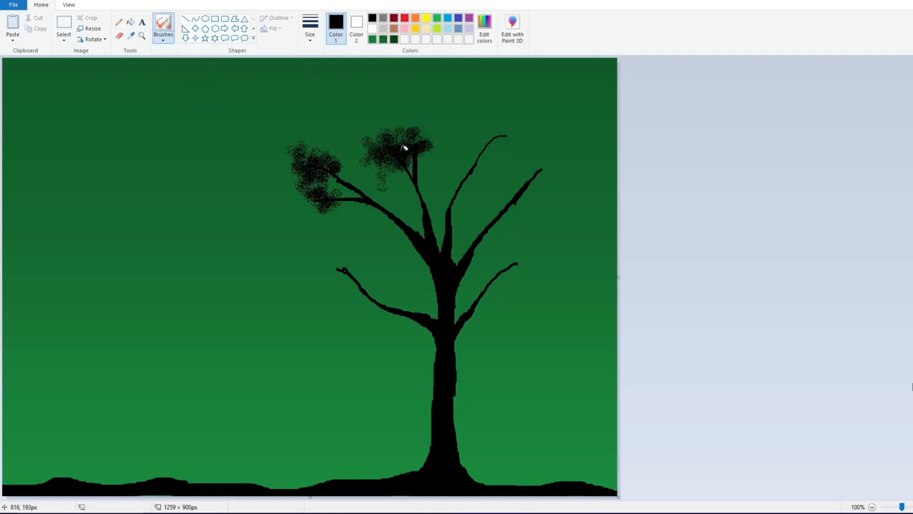
Add side twigs to the two upper branches on the tree's right side and airbrush foliage over their ends
mouse_move(497, 136)
mouse_down()
mouse_move(517, 138)
mouse_move(484, 141)
mouse_move(503, 151)
mouse_move(491, 133)
mouse_move(475, 138)
mouse_move(493, 136)
mouse_move(517, 152)
mouse_move(473, 135)
mouse_move(522, 139)
mouse_up()
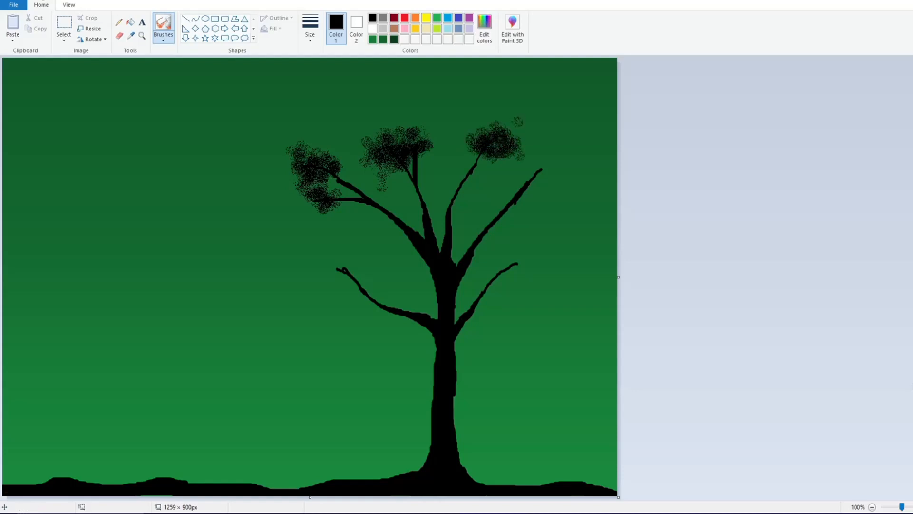
click(163, 38)
click(171, 57)
mouse_move(472, 170)
mouse_down()
mouse_move(510, 168)
mouse_move(499, 153)
mouse_move(552, 177)
mouse_up()
click(163, 38)
click(163, 57)
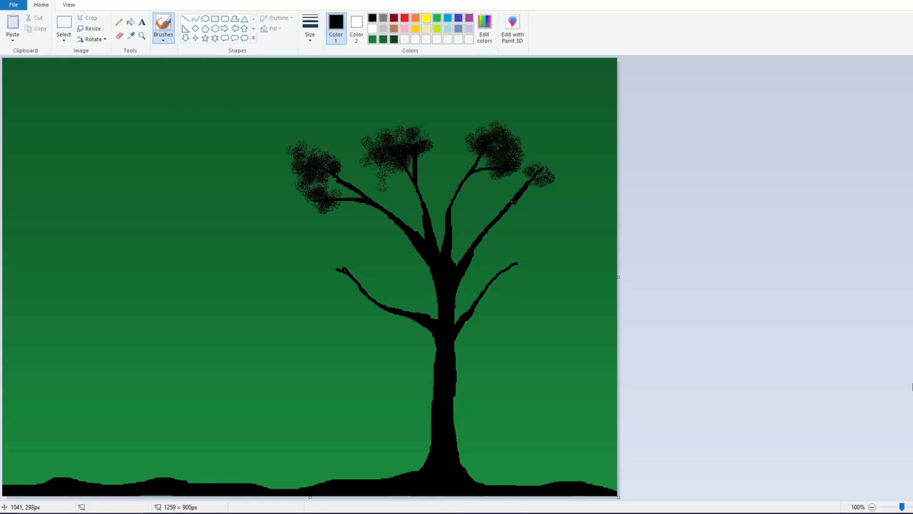
mouse_move(512, 203)
mouse_down()
mouse_move(552, 202)
mouse_move(554, 185)
mouse_move(542, 180)
mouse_move(555, 195)
mouse_move(543, 187)
mouse_move(550, 162)
mouse_move(566, 174)
mouse_up()
Paint short side twigs on the two lower branches and the inner parts of the upper branches
click(163, 38)
click(163, 57)
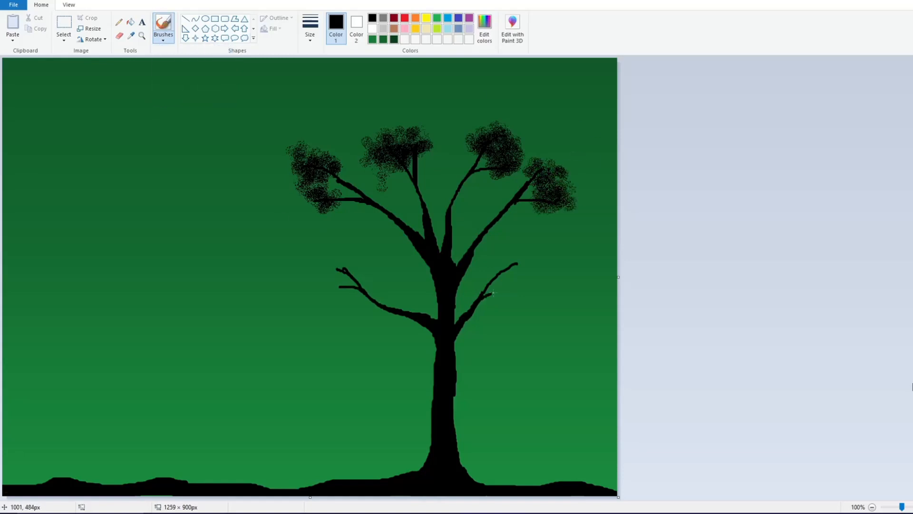
drag(471, 247, 524, 224)
drag(447, 245, 485, 199)
Airbrush small foliage clusters over the ends of the new twigs on the upper branches
click(163, 38)
click(220, 56)
mouse_move(536, 227)
mouse_down()
mouse_move(547, 217)
mouse_move(489, 194)
mouse_move(508, 194)
mouse_move(483, 192)
mouse_up()
drag(376, 212, 374, 218)
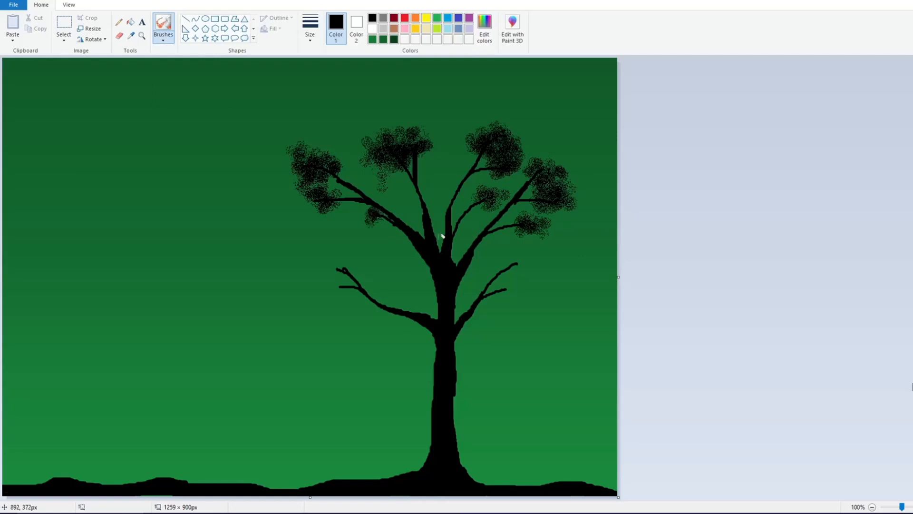
Spray foliage over the ends of the two lower branches and fill out the small cluster on the middle-right twig
drag(509, 263, 512, 293)
mouse_move(343, 271)
mouse_down()
mouse_move(348, 293)
mouse_move(329, 273)
mouse_move(345, 254)
mouse_up()
drag(505, 273, 502, 288)
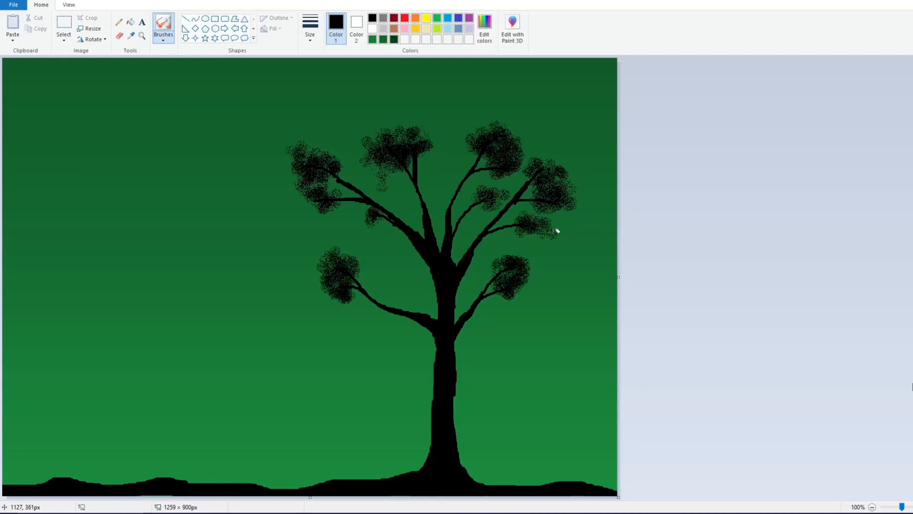
drag(557, 230, 528, 229)
Enlarge and thicken the leaf clusters on the inner-left twig, lower-right branch and upper-right branches with the Airbrush
click(163, 39)
click(162, 54)
click(163, 39)
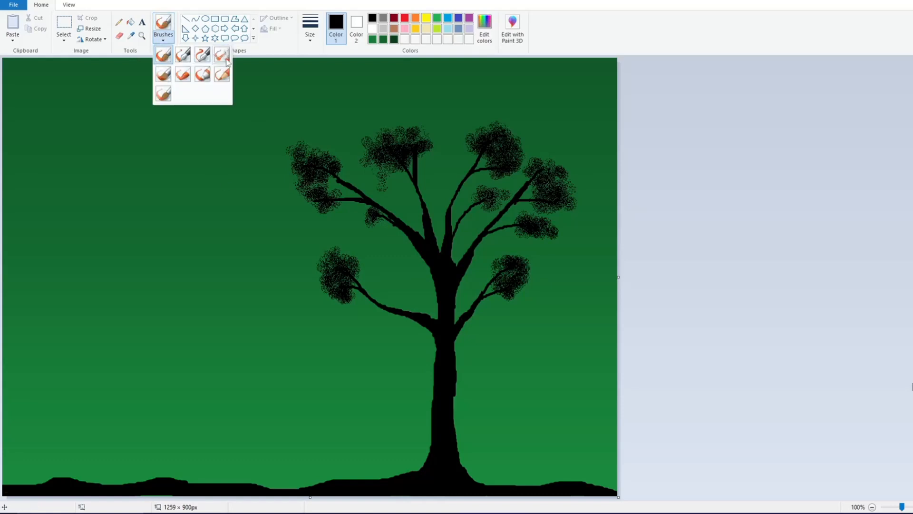
click(221, 55)
drag(362, 210, 380, 213)
mouse_move(496, 264)
mouse_down()
mouse_move(536, 224)
mouse_move(499, 136)
mouse_up()
drag(487, 177, 481, 189)
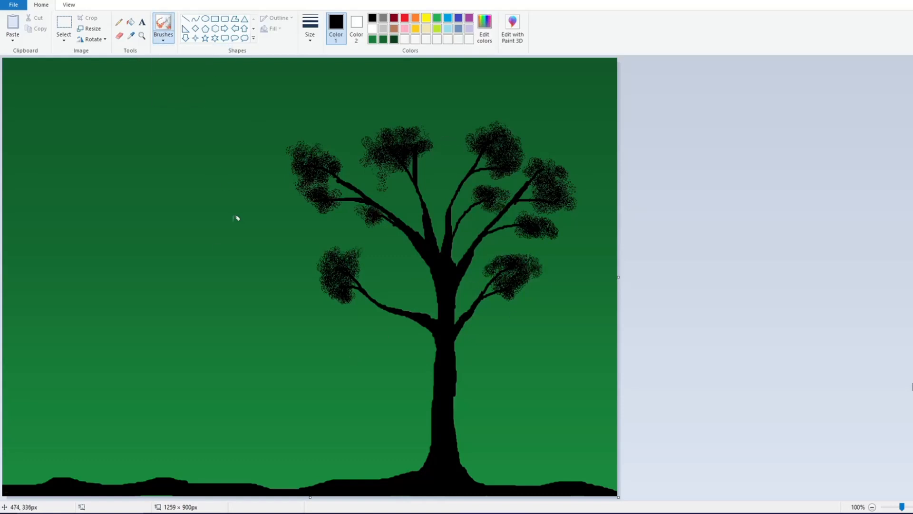
Paint a higher, rolling black hill from the trunk's base to the canvas's left edge and fill it solid
click(373, 29)
click(163, 39)
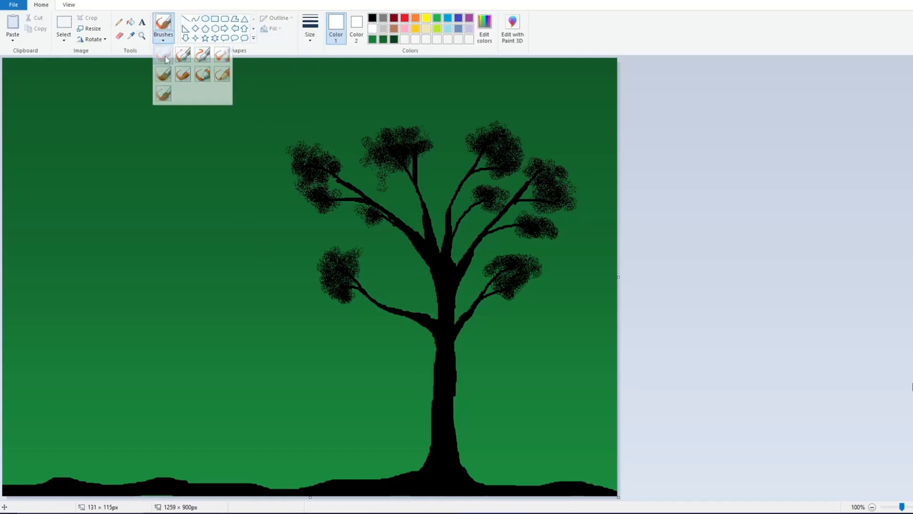
click(164, 57)
click(373, 18)
mouse_move(432, 434)
mouse_down()
mouse_move(337, 475)
mouse_move(123, 466)
mouse_move(6, 478)
mouse_up()
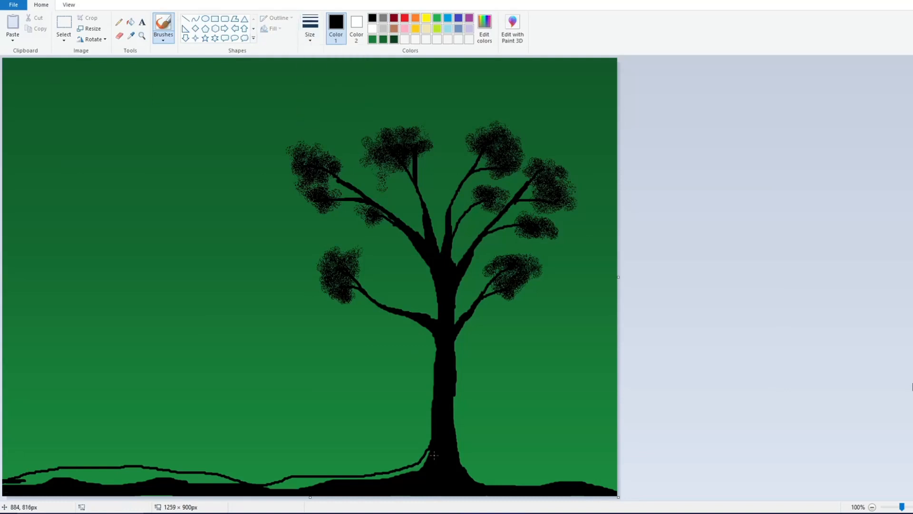
mouse_move(407, 477)
mouse_down()
mouse_move(178, 481)
mouse_move(304, 485)
mouse_move(153, 481)
mouse_move(135, 470)
mouse_move(19, 478)
mouse_move(317, 477)
mouse_move(56, 469)
mouse_move(110, 464)
mouse_up()
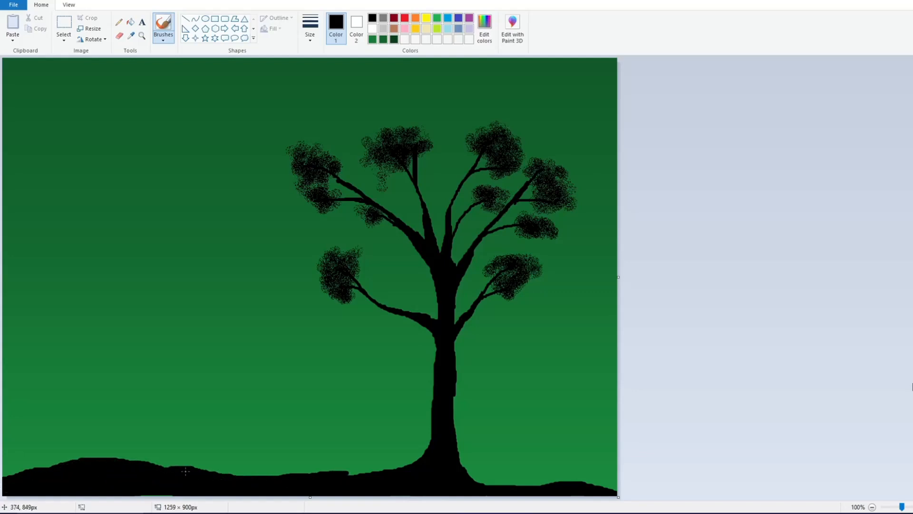
Fill out the black hills on both sides of the trunk, raising the ground and widening the trunk's right base
mouse_move(186, 471)
mouse_down()
mouse_move(413, 463)
mouse_move(390, 469)
mouse_up()
drag(259, 474, 265, 472)
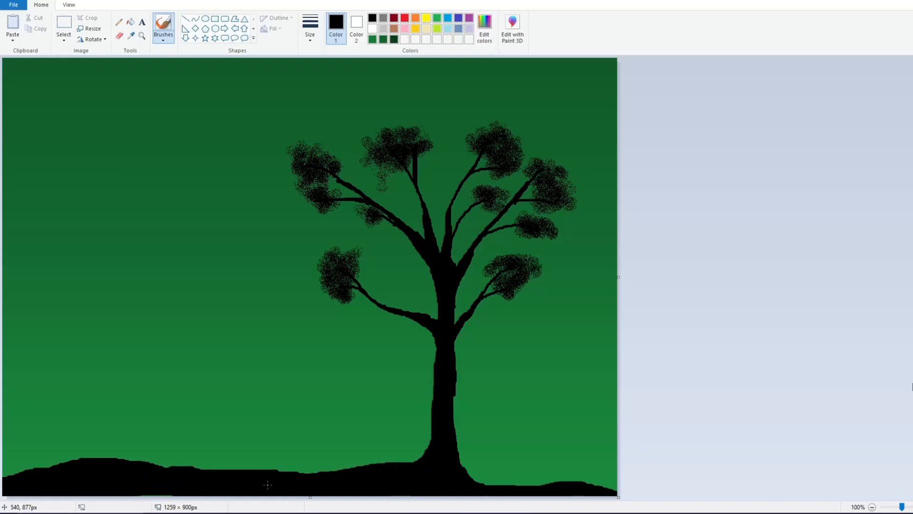
mouse_move(453, 422)
mouse_down()
mouse_move(538, 475)
mouse_move(617, 486)
mouse_move(463, 457)
mouse_move(502, 487)
mouse_move(473, 476)
mouse_move(495, 482)
mouse_move(481, 477)
mouse_up()
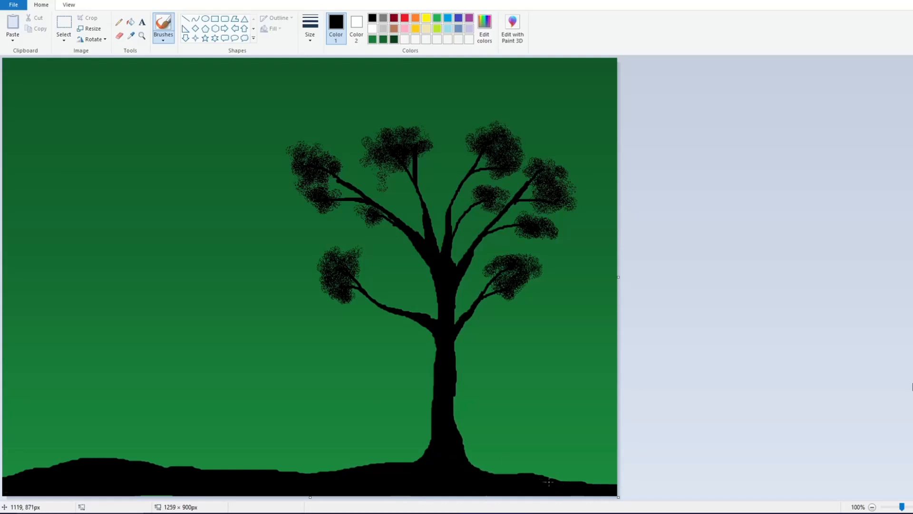
Smooth the hill outline on both sides of the trunk with a textured black brush
mouse_move(426, 442)
mouse_down()
mouse_move(354, 469)
mouse_move(404, 460)
mouse_move(322, 470)
mouse_move(153, 467)
mouse_up()
mouse_move(213, 469)
mouse_down()
mouse_move(100, 456)
mouse_move(1, 475)
mouse_up()
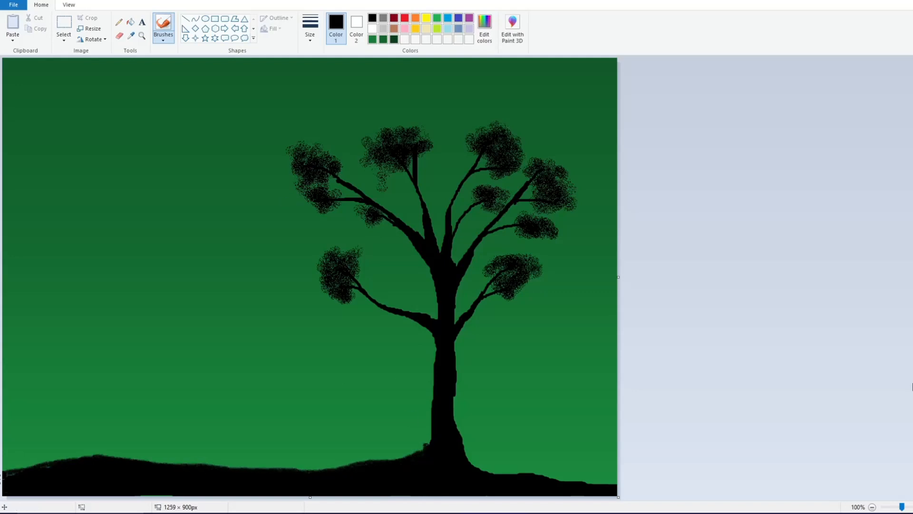
mouse_move(457, 436)
mouse_down()
mouse_move(505, 472)
mouse_move(597, 483)
mouse_move(459, 453)
mouse_up()
Widen the canvas to 1633 px and draw a large filled black circle on the added white area
click(205, 18)
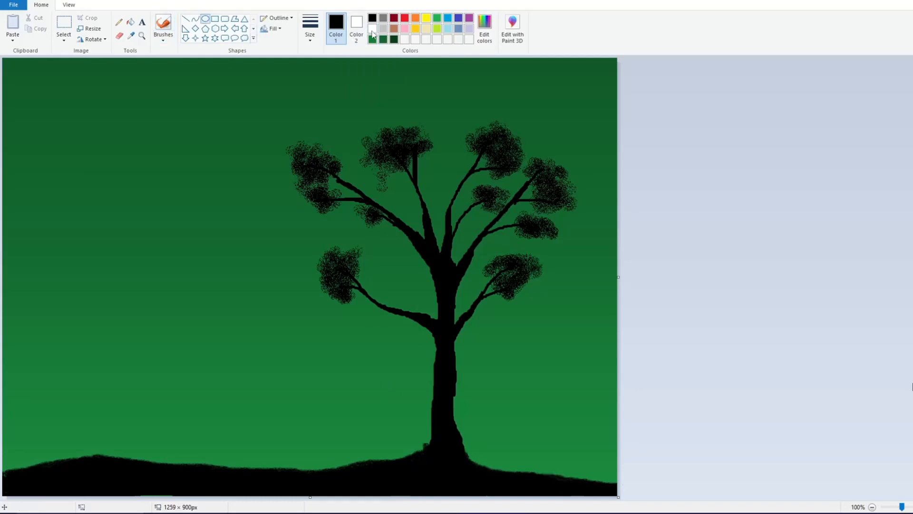
drag(618, 276, 801, 276)
click(356, 24)
click(372, 18)
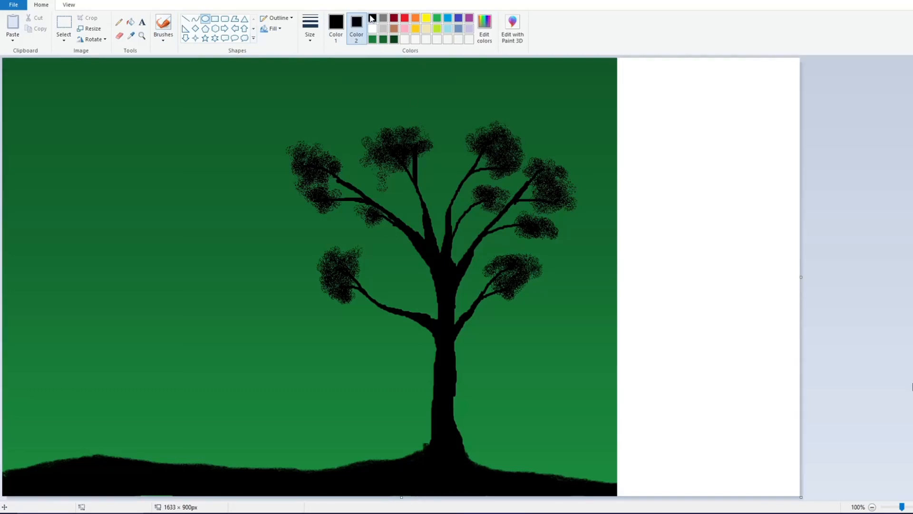
drag(645, 226, 788, 374)
drag(763, 339, 756, 335)
drag(747, 384, 752, 387)
Cut away the lower half of the black circle, using white as the background colour
click(63, 23)
click(372, 29)
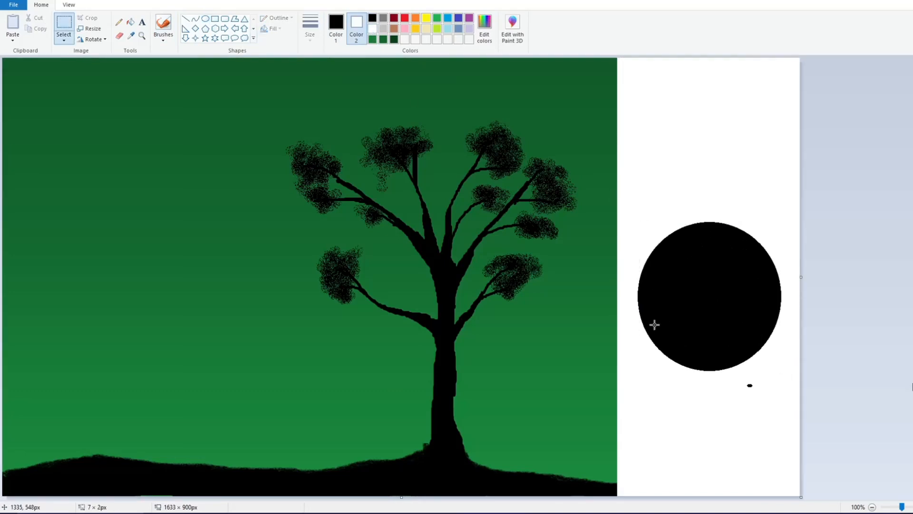
mouse_move(630, 295)
mouse_down()
mouse_move(793, 408)
mouse_move(789, 441)
mouse_up()
key(ctrl+x)
Move the half-circle onto the hill at the left of the tree and fill it white
click(336, 28)
click(372, 29)
click(130, 22)
click(63, 26)
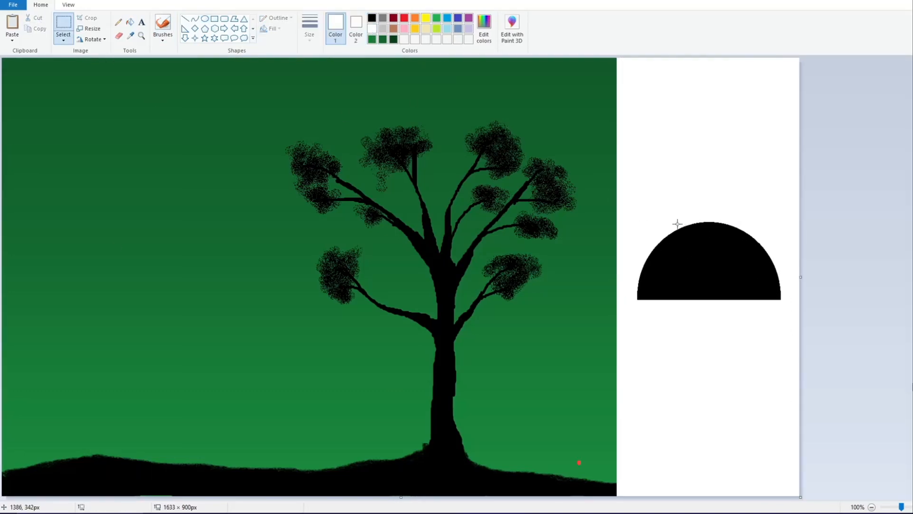
drag(621, 210, 791, 347)
drag(769, 284, 254, 444)
click(130, 22)
click(210, 413)
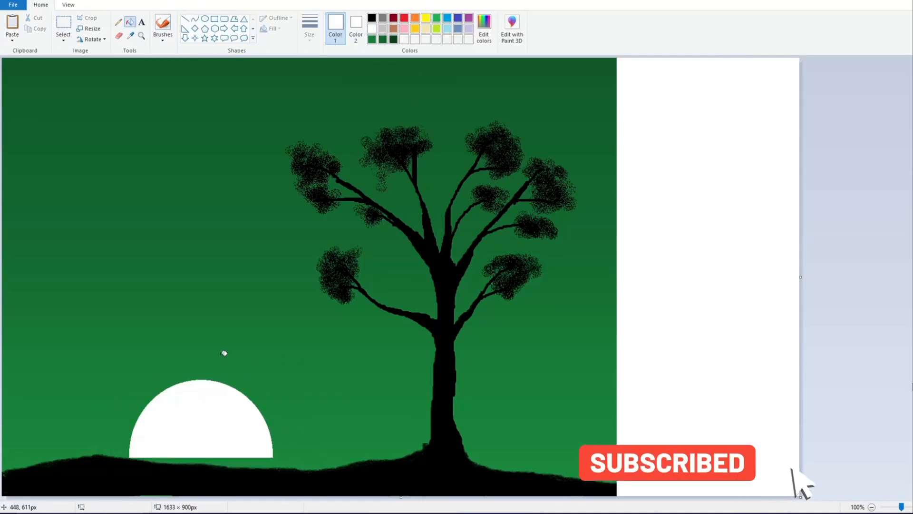
Try to shift the white half-circle to the right, using the sky green as the background colour
click(130, 36)
click(113, 412)
click(356, 33)
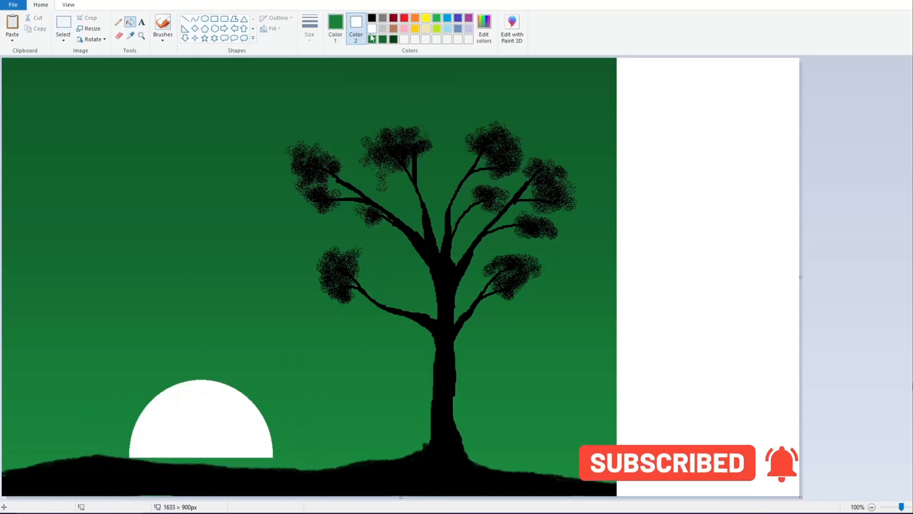
click(130, 37)
click(326, 370)
click(64, 23)
click(372, 39)
drag(85, 354, 281, 464)
drag(223, 429, 284, 429)
click(34, 1)
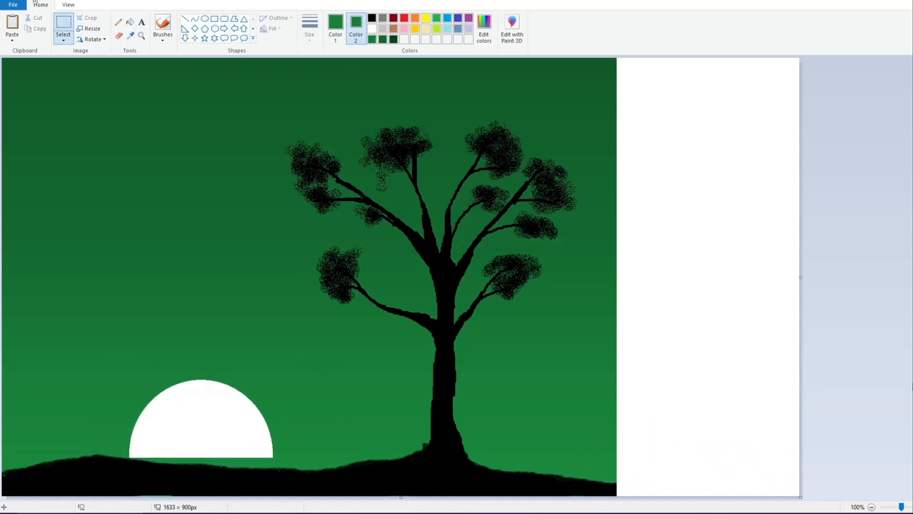
Paint a raised black hill over the base of the white half-circle and extend it toward the trunk
click(157, 21)
click(335, 29)
click(372, 18)
click(310, 29)
click(331, 111)
drag(130, 454, 185, 466)
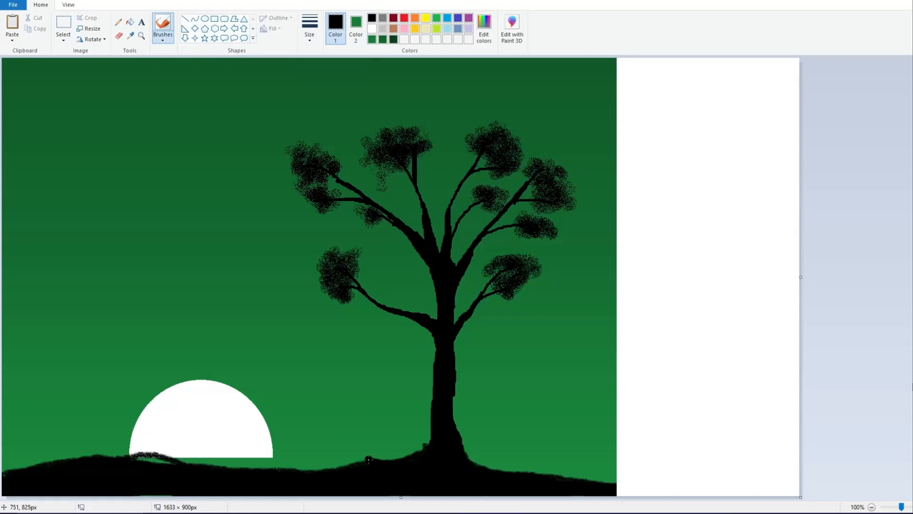
mouse_move(369, 459)
mouse_down()
mouse_move(238, 448)
mouse_move(116, 455)
mouse_move(340, 465)
mouse_move(233, 458)
mouse_move(330, 453)
mouse_move(204, 450)
mouse_up()
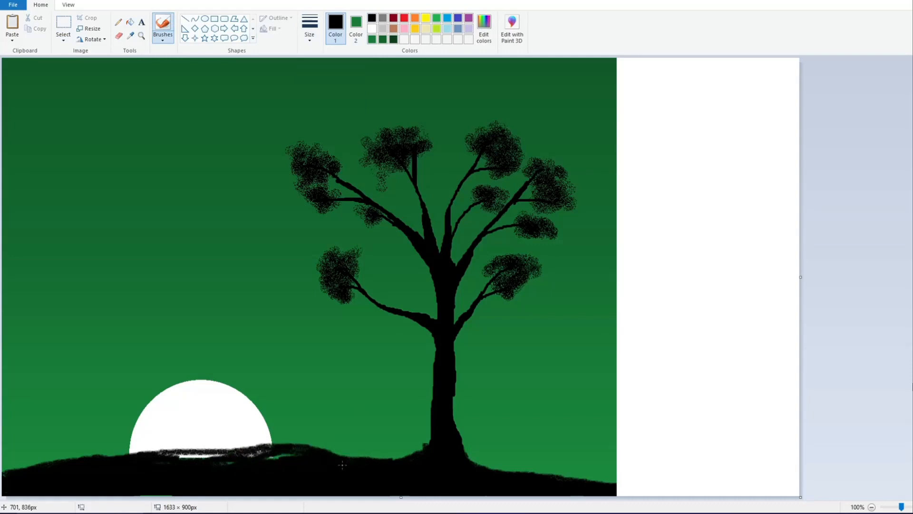
mouse_move(343, 464)
mouse_down()
mouse_move(155, 452)
mouse_move(95, 465)
mouse_up()
drag(302, 456, 250, 457)
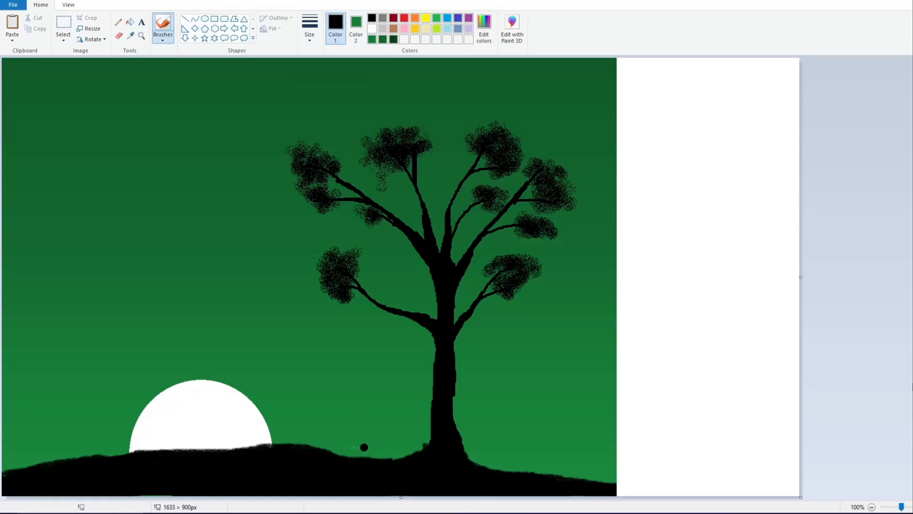
Scatter small white star dots across the green sky with a thicker Pencil
click(118, 22)
click(372, 29)
click(309, 28)
click(331, 98)
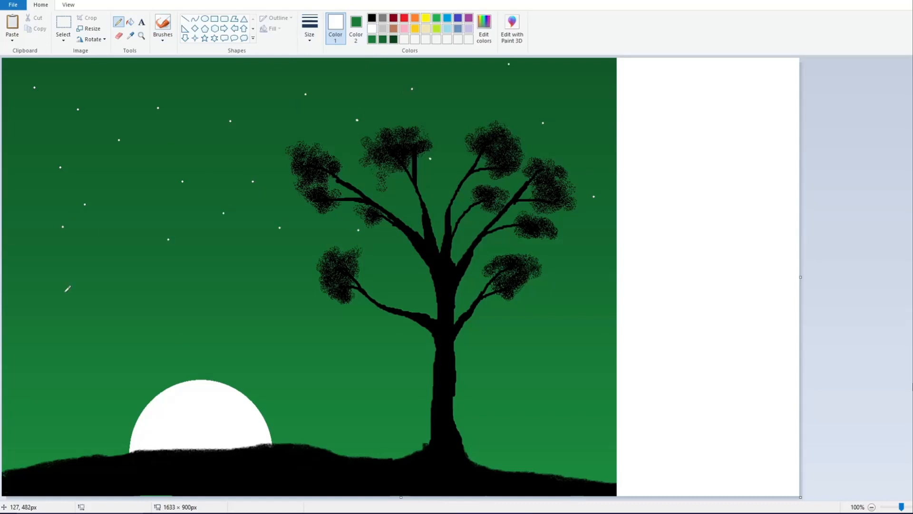
Draw small filled white four-point stars in pairs across the left sky and beside the tree's upper right
click(195, 38)
click(309, 29)
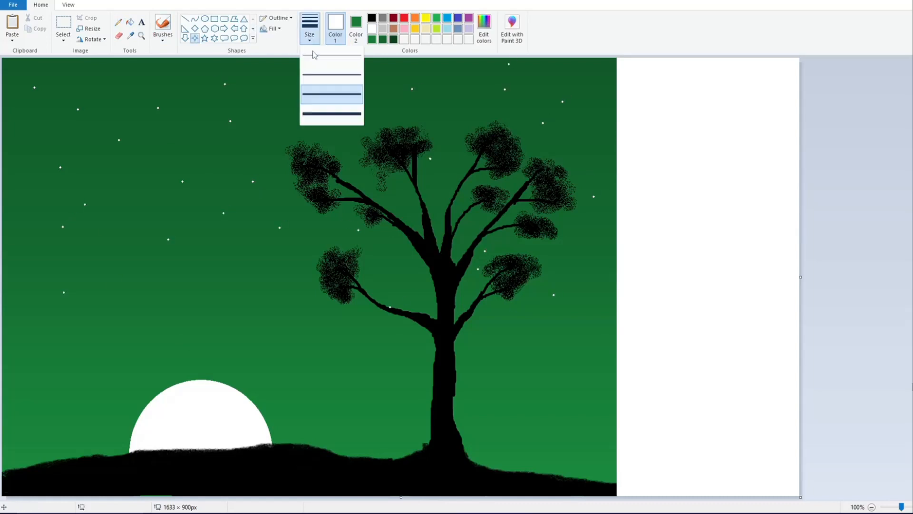
click(331, 90)
click(356, 29)
click(372, 28)
drag(110, 97, 116, 103)
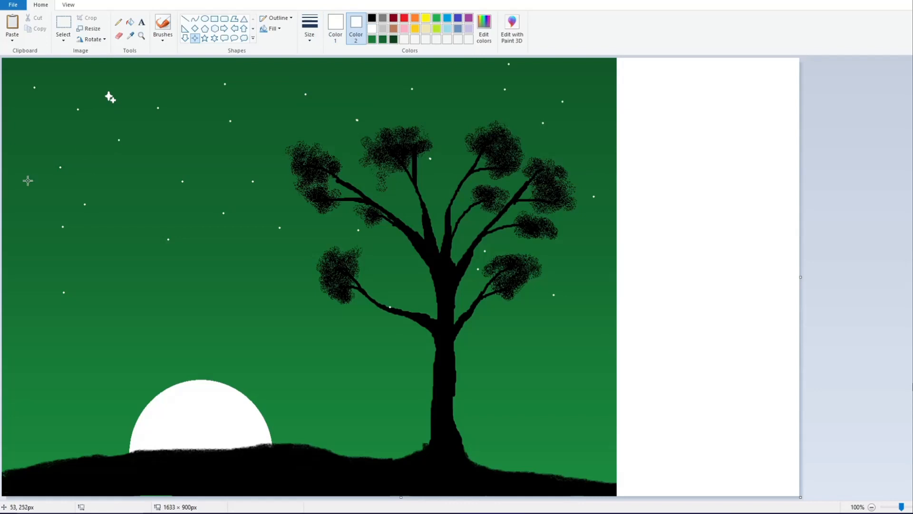
drag(34, 185, 38, 190)
drag(230, 227, 238, 233)
click(204, 120)
Add three small white five-point stars: left of the treetop, between the upper branches and in the left sky
click(204, 38)
drag(266, 82, 276, 93)
drag(451, 137, 461, 147)
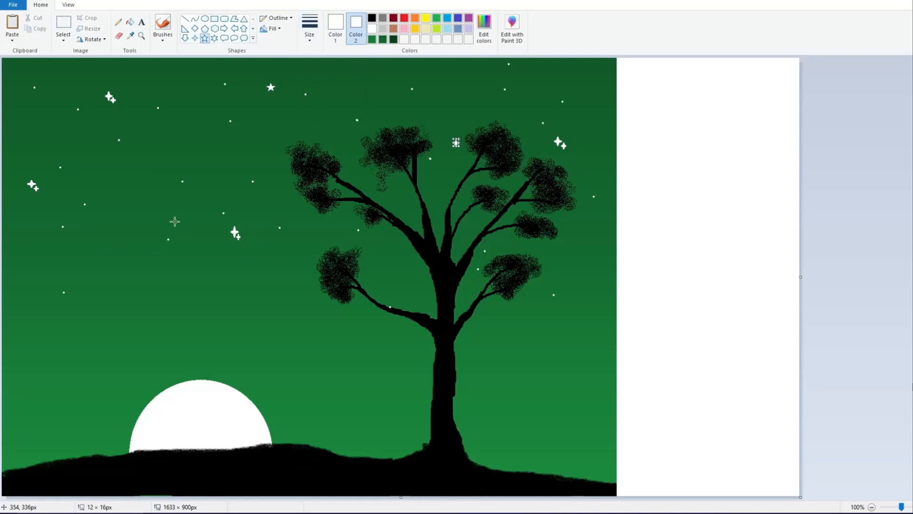
drag(124, 202, 133, 212)
Dot tiny white stars between the larger ones with the Pencil and narrow the canvas back to 1259 px
click(162, 29)
click(118, 21)
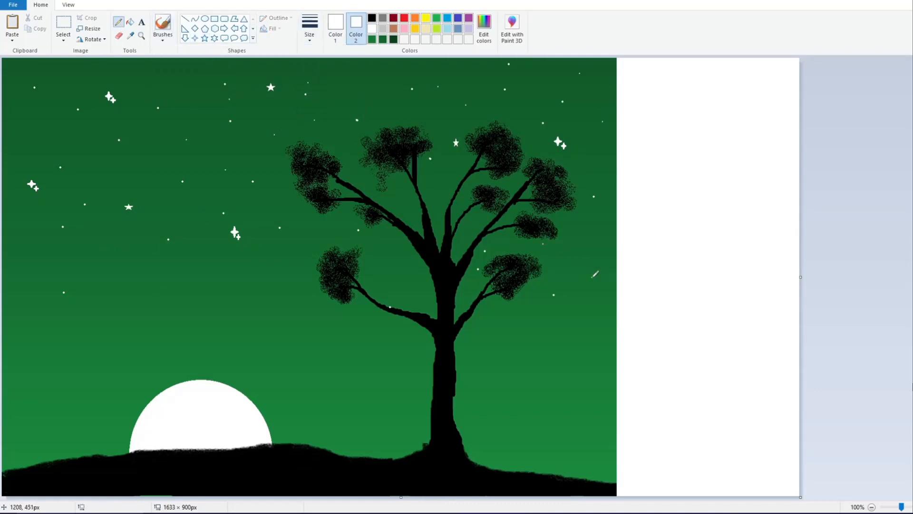
drag(800, 277, 617, 277)
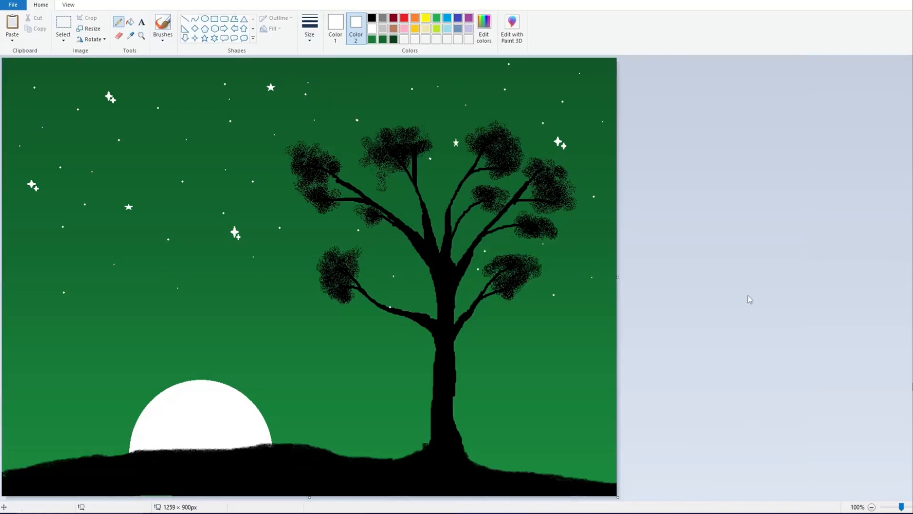